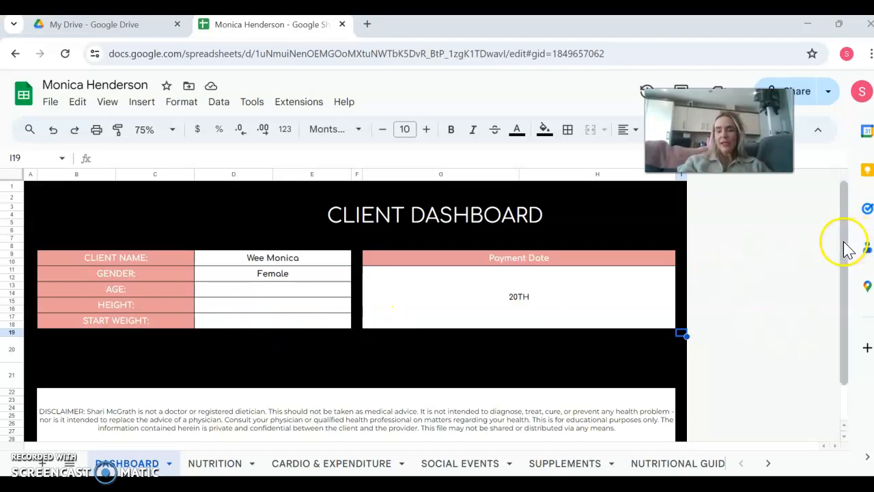
Review the client dashboard down to the disclaimer and the daily calorie target on the NUTRITION sheet
click(844, 271)
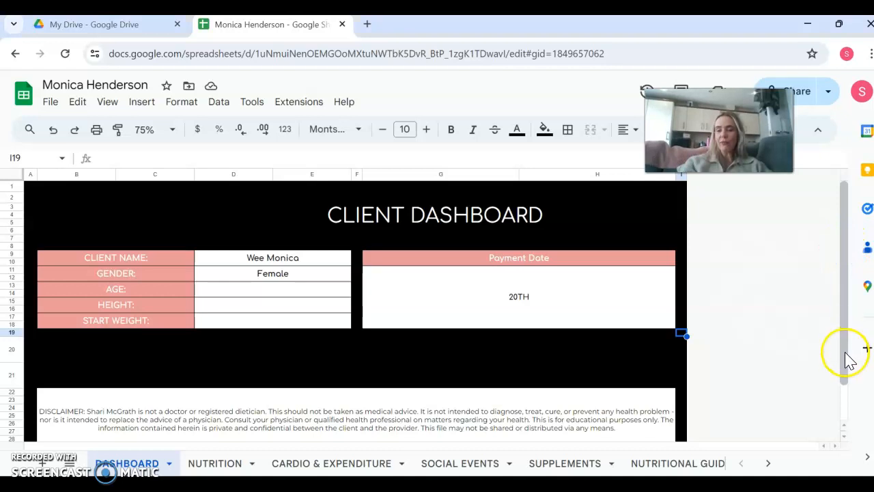
drag(845, 357, 842, 423)
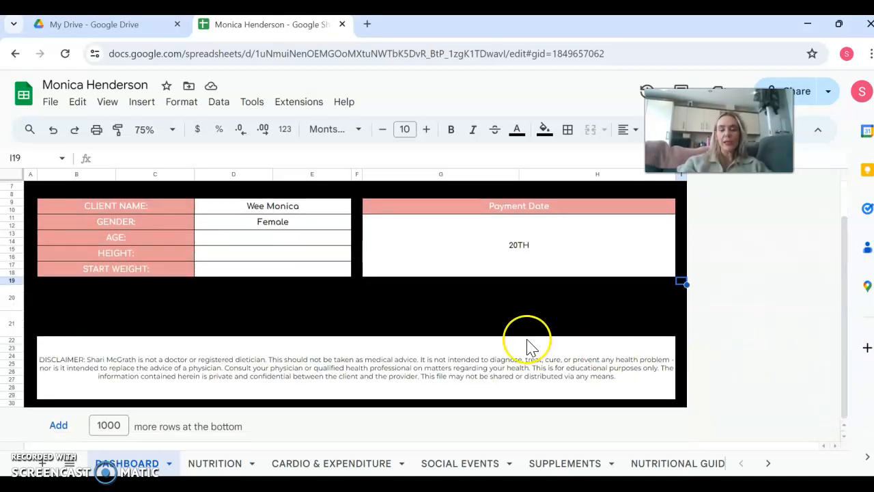
click(231, 468)
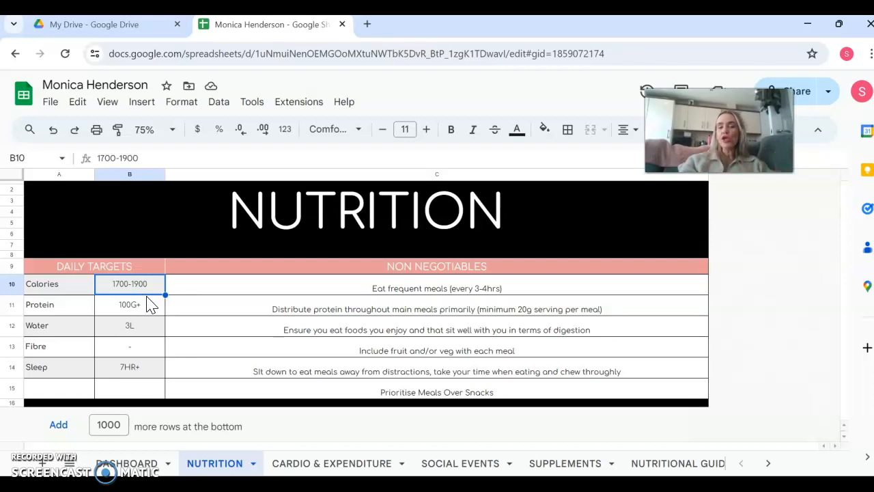
click(127, 291)
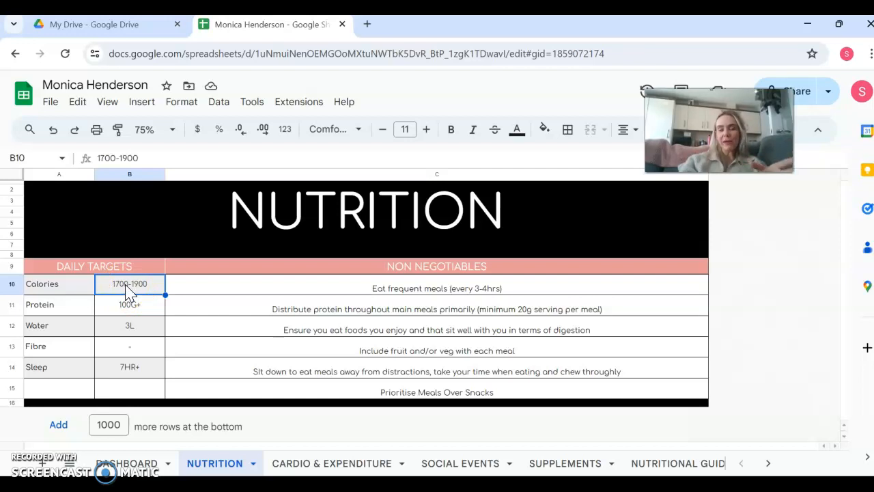
click(137, 292)
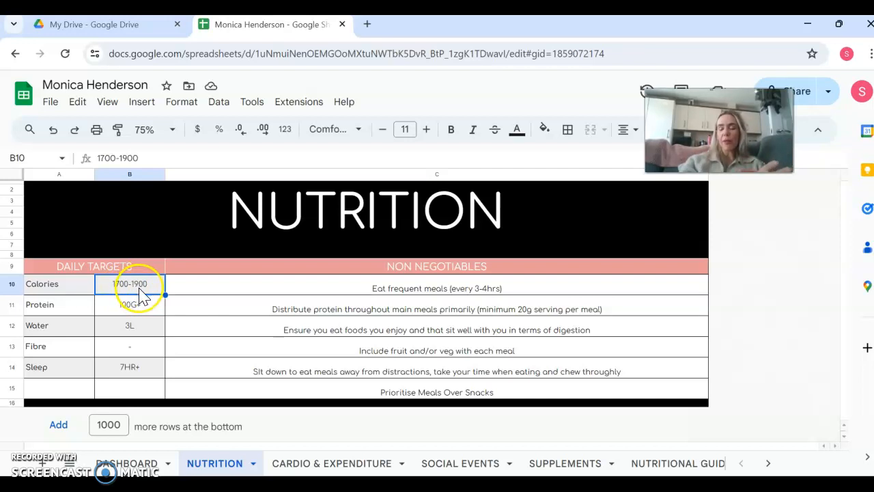
click(133, 292)
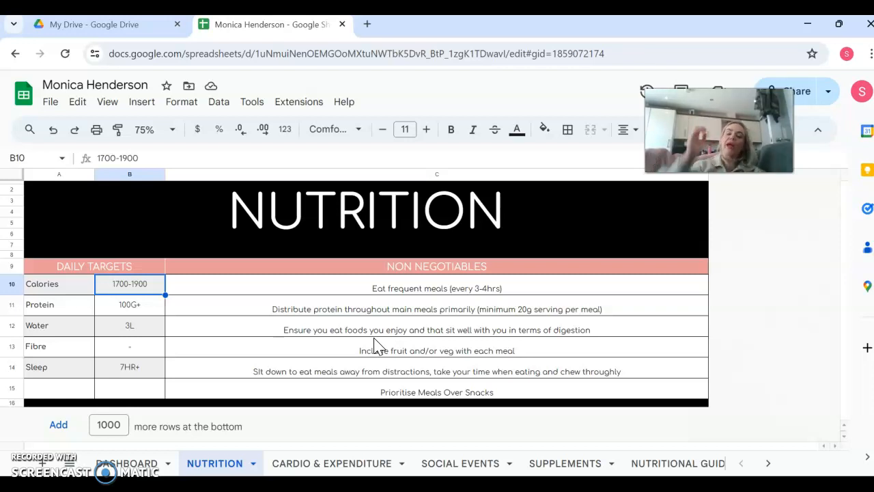
View the cardio targets on the CARDIO & EXPENDITURE sheet and the planning table on the SOCIAL EVENTS sheet
click(367, 463)
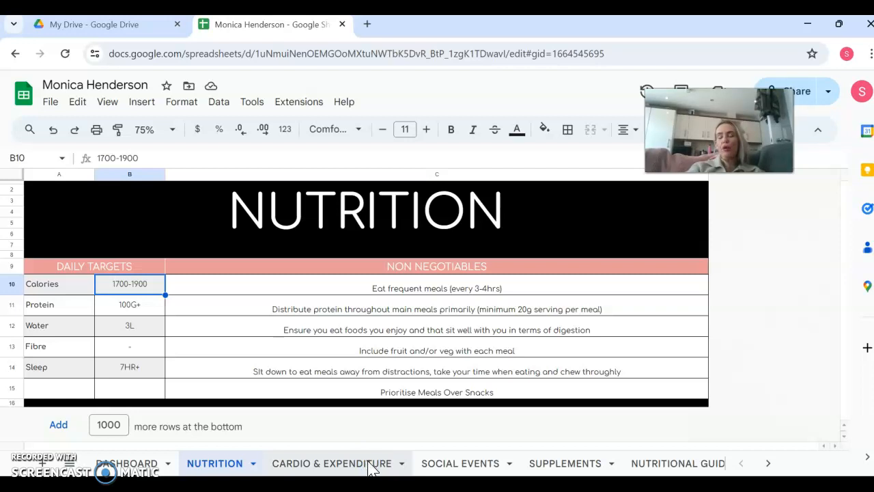
click(369, 466)
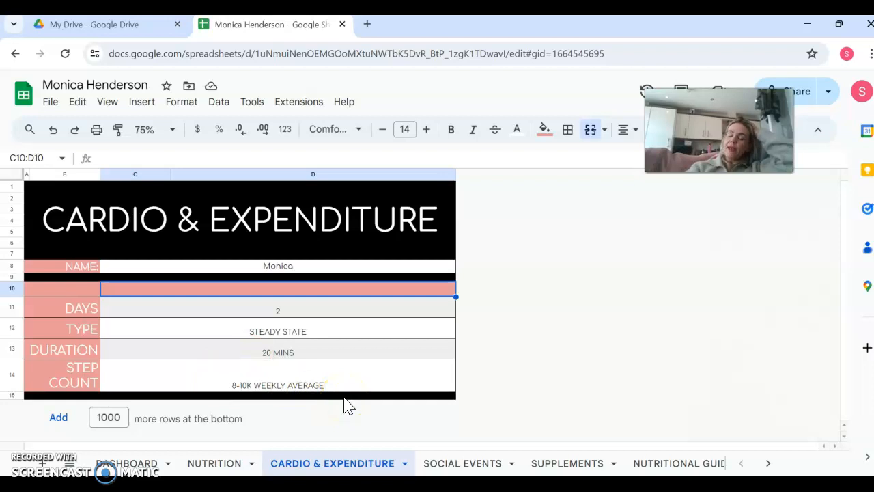
click(445, 467)
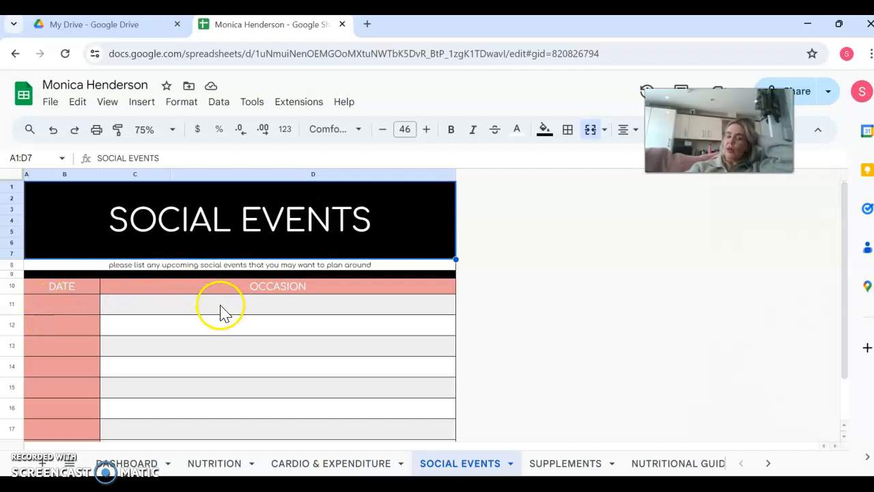
View the SUPPLEMENTS sheet and preview the purchase link for the fish oil supplement
click(574, 464)
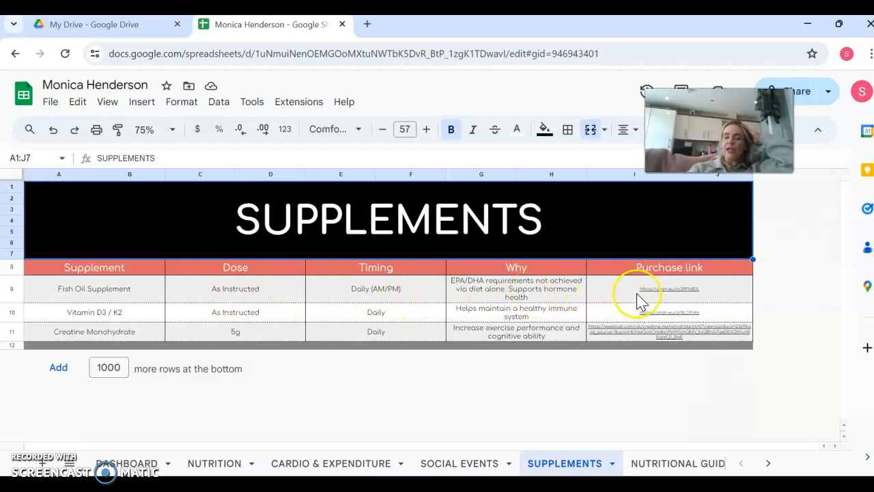
mouse_move(642, 295)
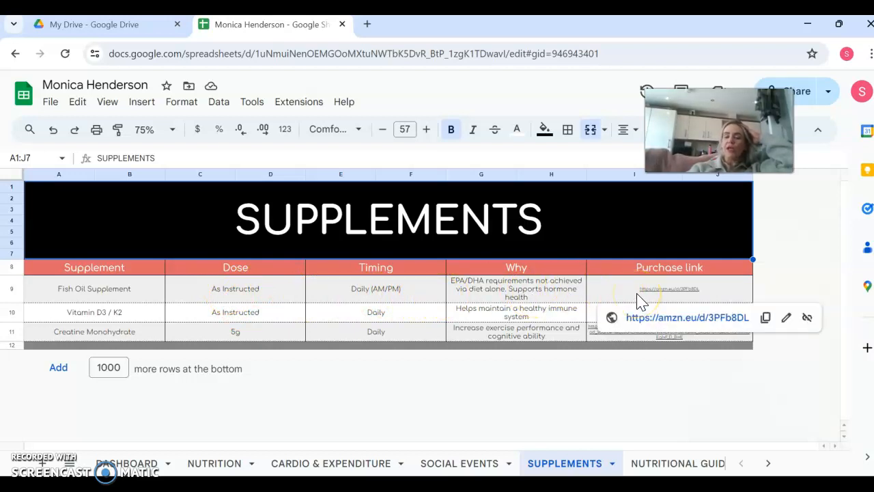
Look across the cards on the NUTRITIONAL GUIDELINES sheet and view the meal options on the MEAL IDEAS sheet
click(653, 465)
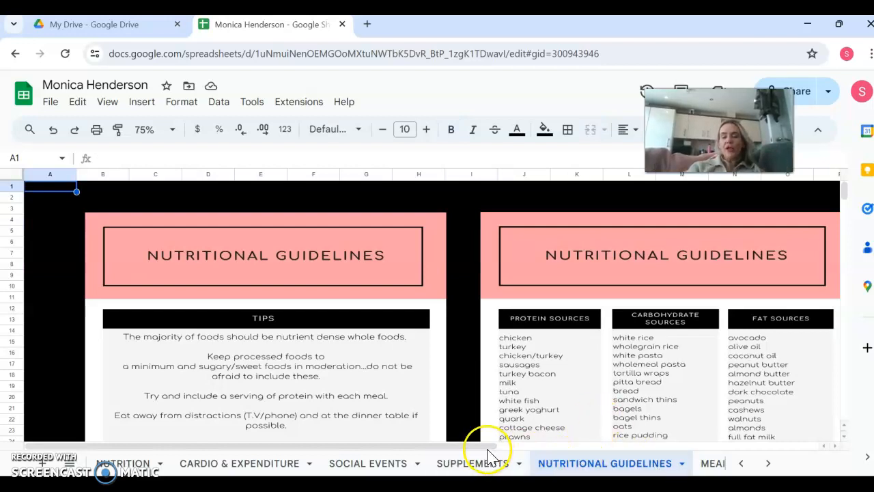
drag(488, 449, 591, 449)
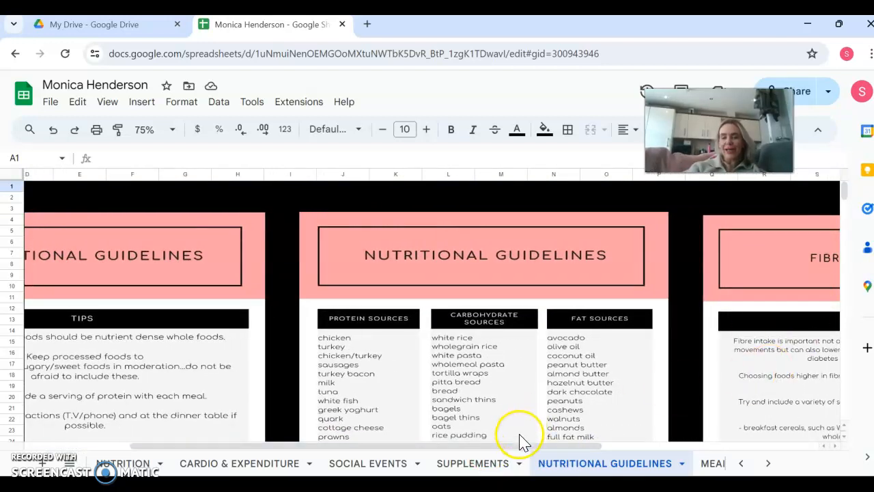
drag(519, 447, 621, 449)
click(710, 464)
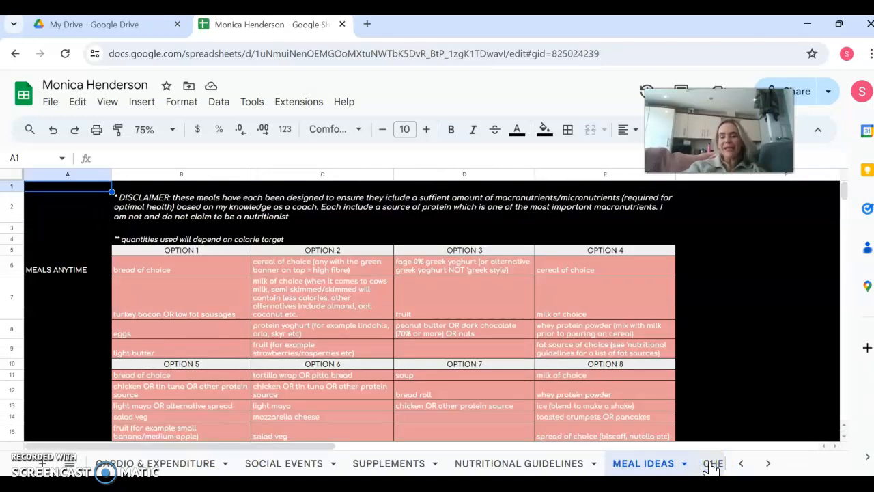
Open the CHECK IN 1 sheet and set its zoom to 50%
click(767, 464)
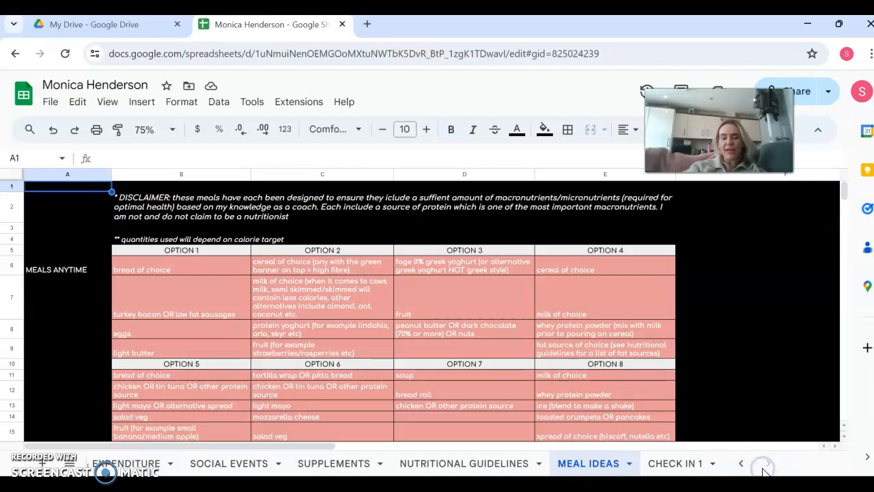
click(680, 463)
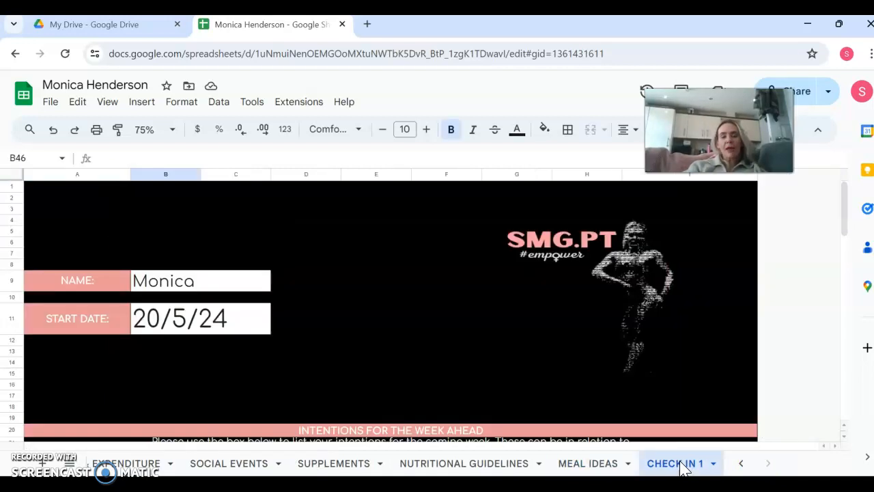
click(172, 140)
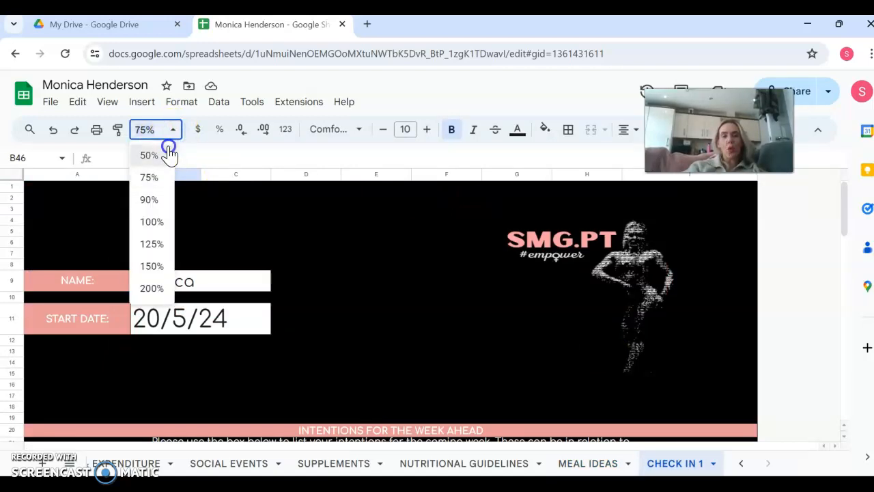
click(148, 155)
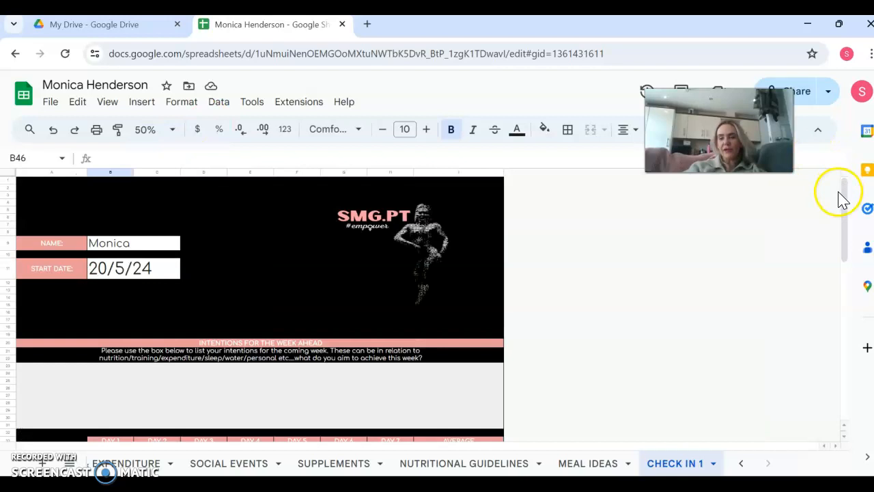
Examine the weekly intentions box, the Day 1 date and weight cells, and the weight average on the check-in sheet
scroll(845, 198, down, 1)
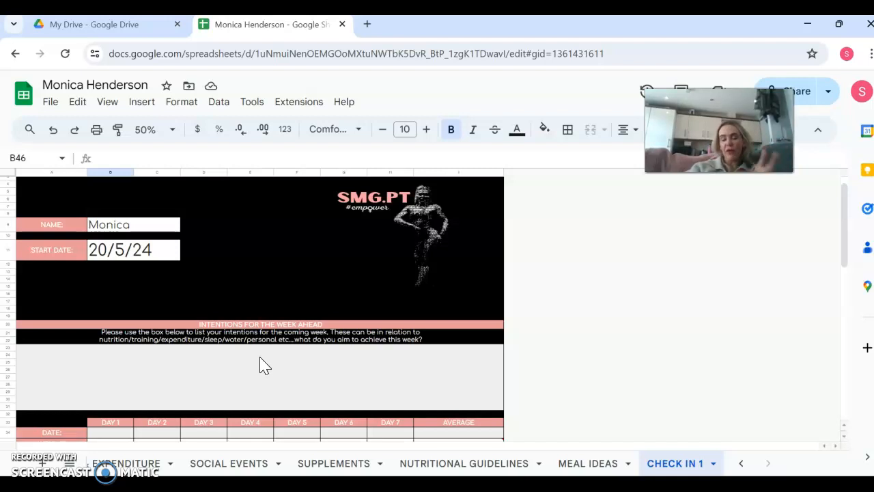
drag(845, 256, 845, 293)
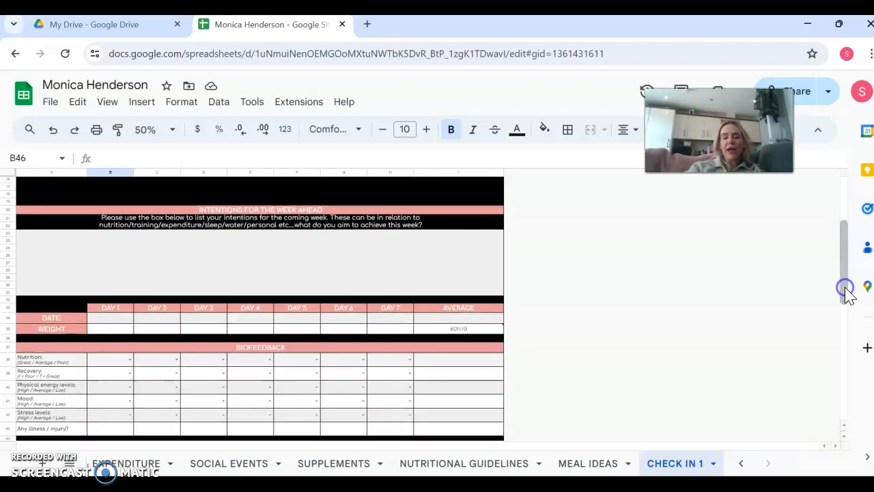
click(102, 318)
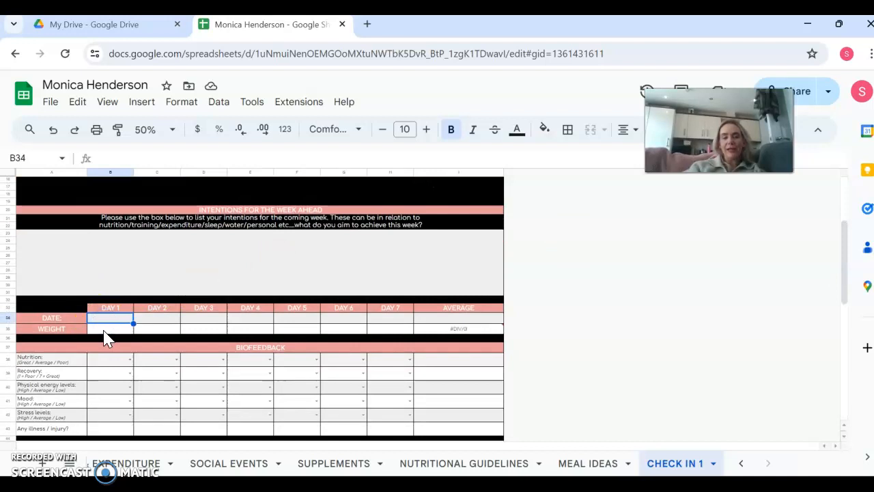
click(106, 331)
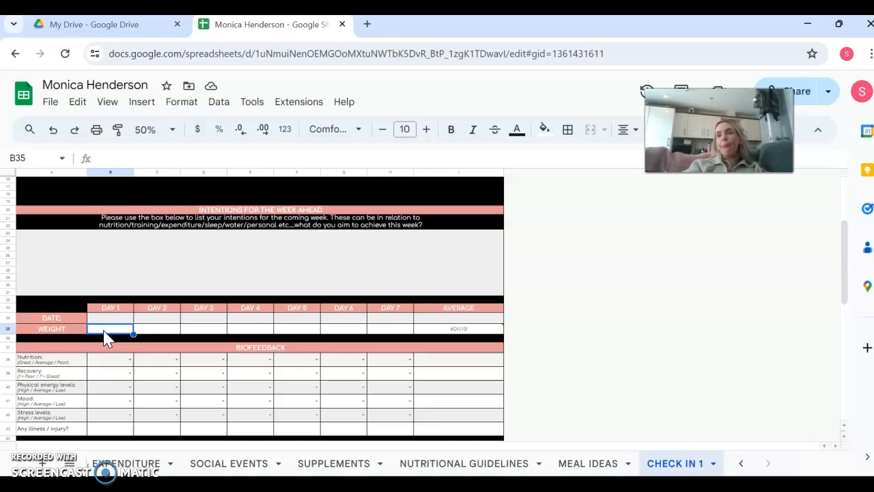
mouse_move(456, 335)
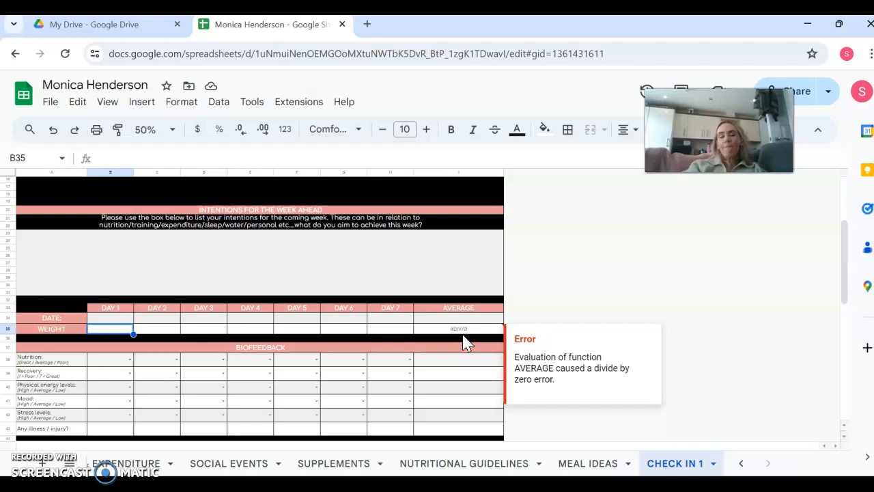
Inspect the Day 1 nutrition rating options in the BIOFEEDBACK section without choosing one
click(844, 274)
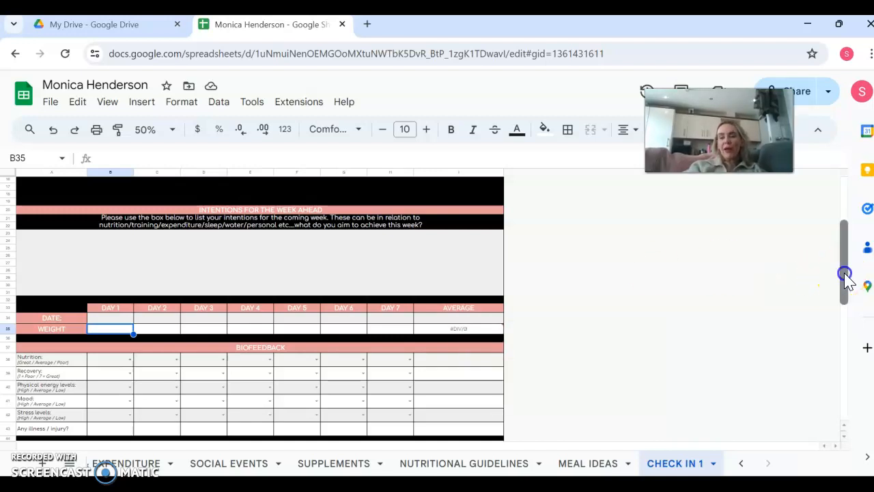
drag(844, 274, 845, 294)
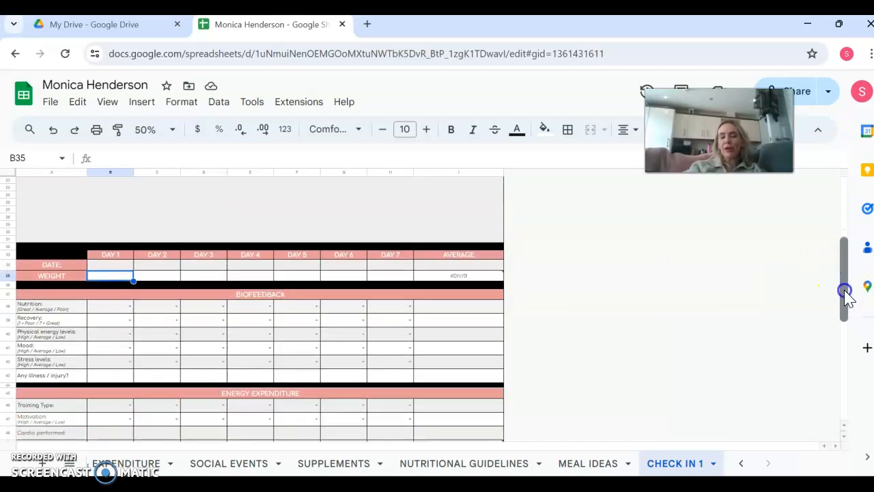
drag(845, 293, 845, 308)
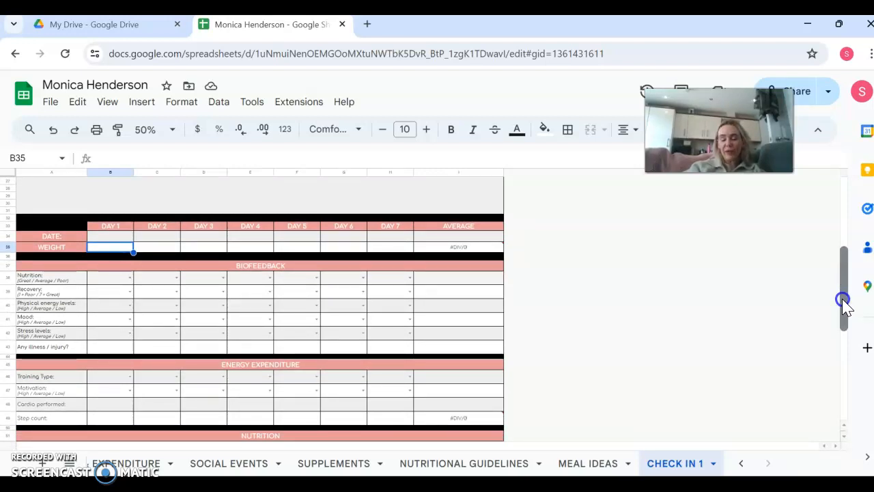
drag(843, 301, 841, 305)
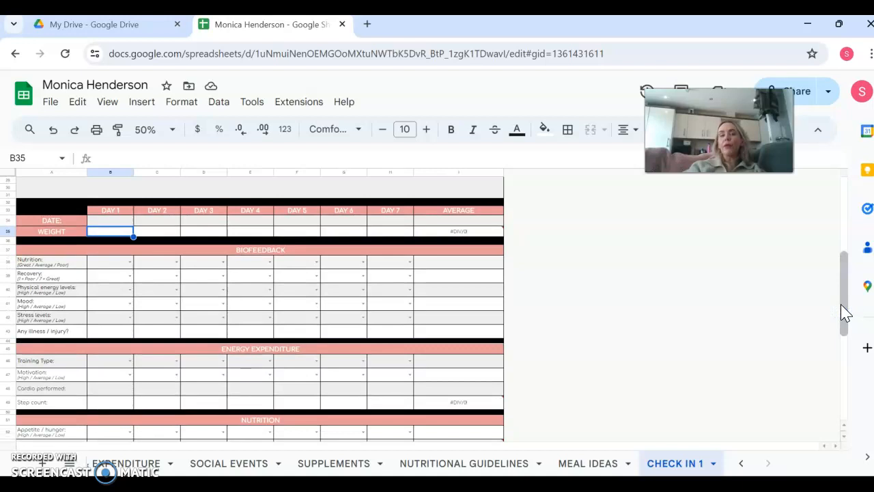
drag(844, 312, 843, 315)
click(127, 247)
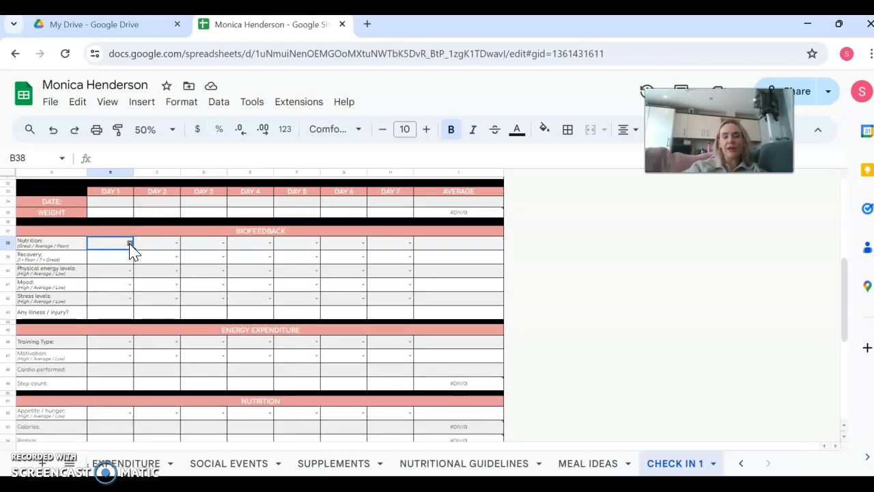
click(130, 244)
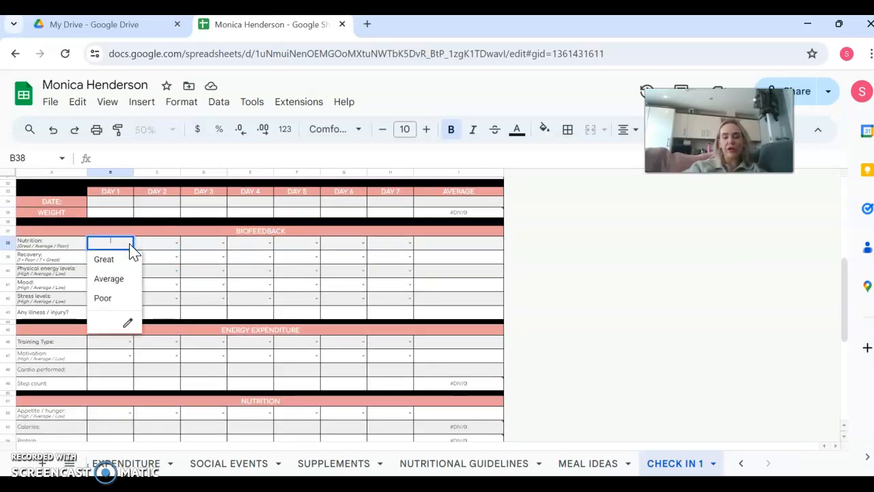
click(599, 264)
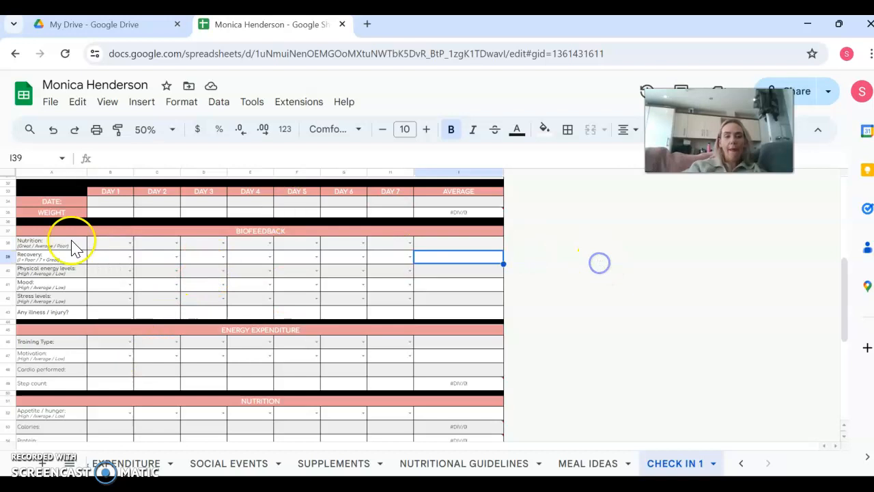
Inspect the Day 1 recovery rating options in the BIOFEEDBACK section, leaving the cell empty
click(131, 257)
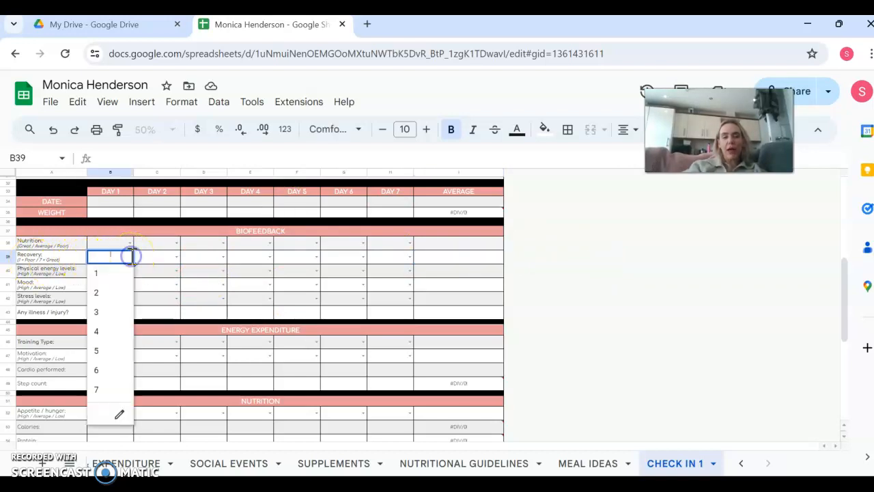
click(124, 275)
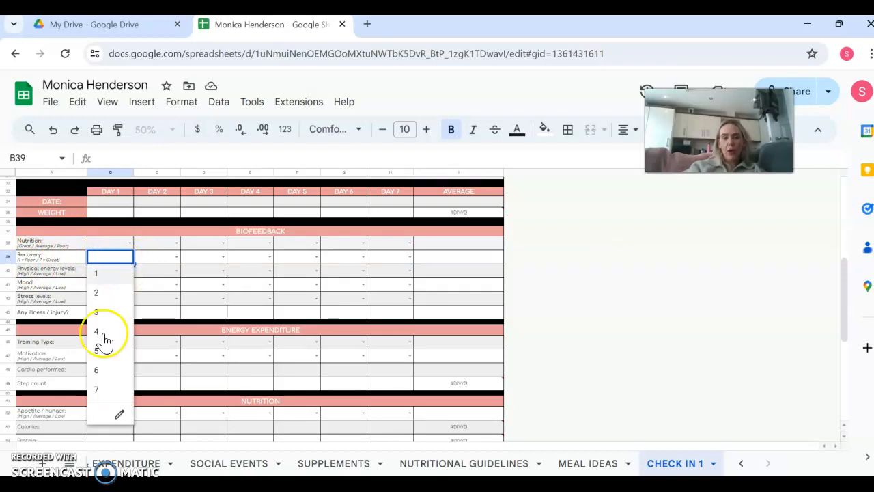
click(599, 301)
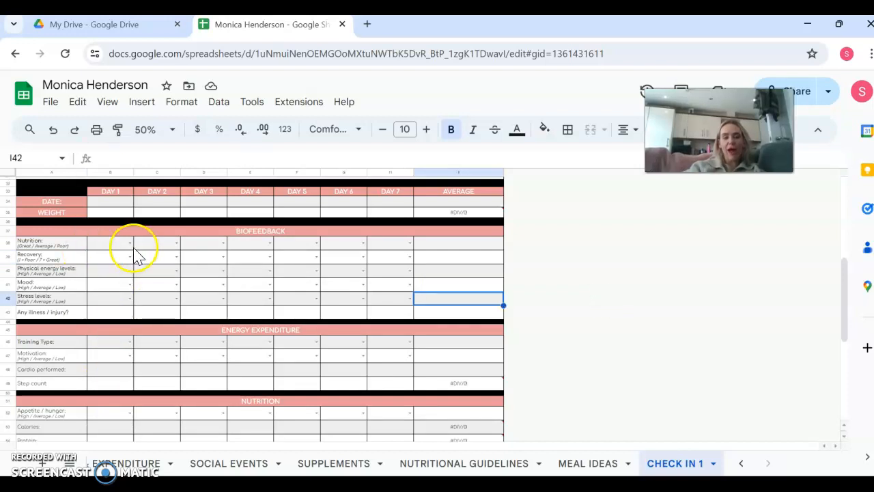
Examine the Day 1 illness/injury cell and the Training Type options under ENERGY EXPENDITURE without choosing one
click(112, 314)
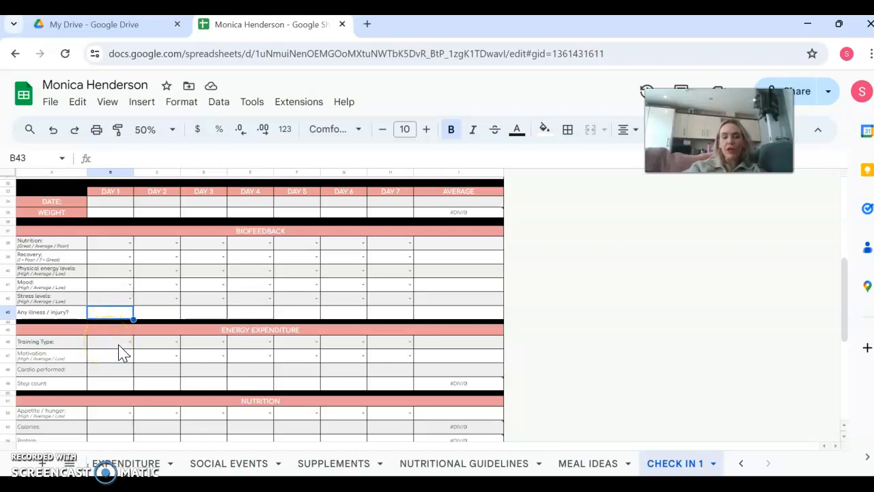
click(129, 343)
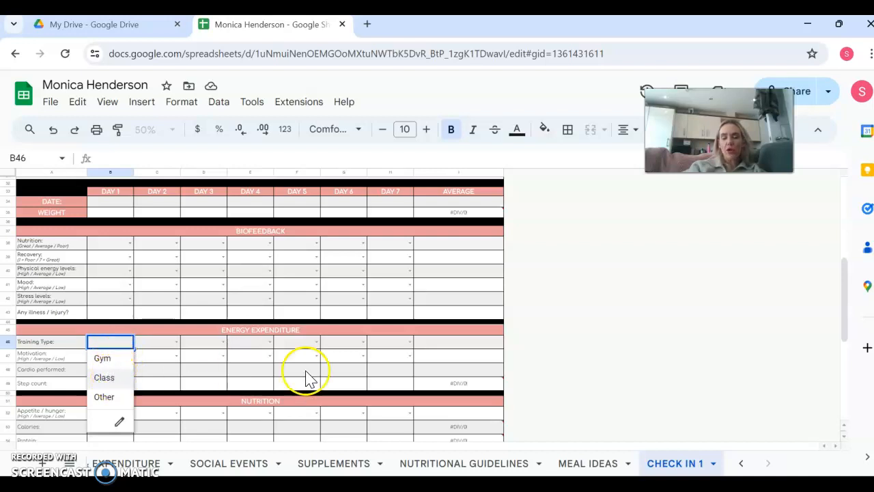
click(532, 374)
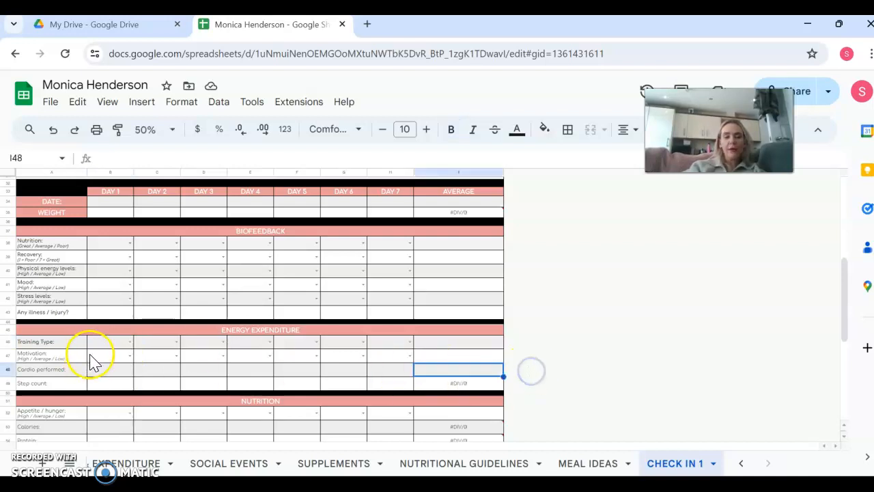
Inspect the Day 1 motivation options without choosing one, plus the cardio performed and step count cells
click(130, 355)
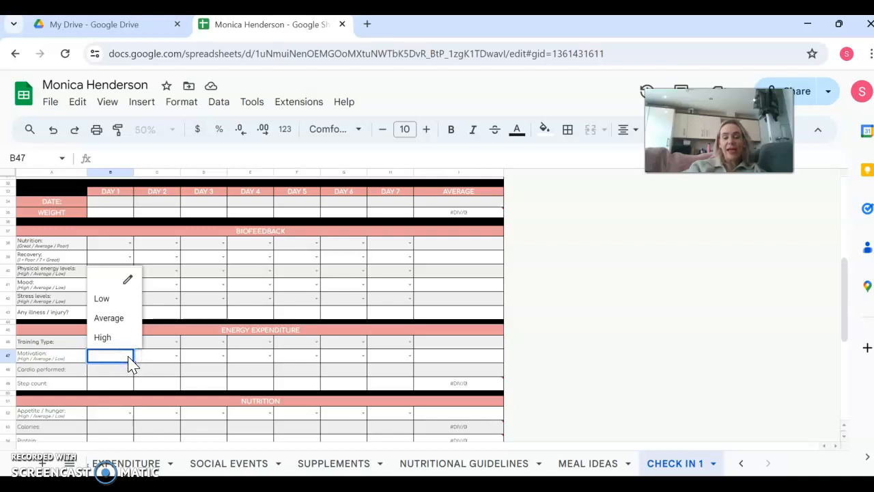
click(668, 331)
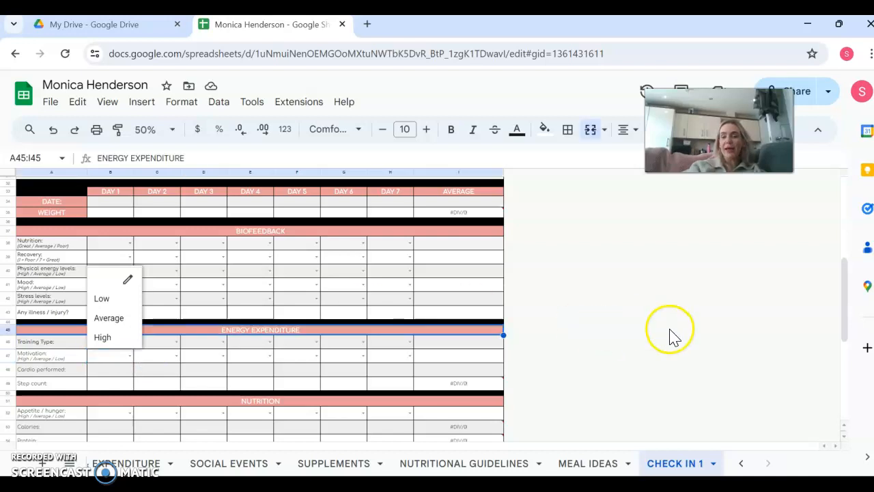
drag(844, 313, 842, 329)
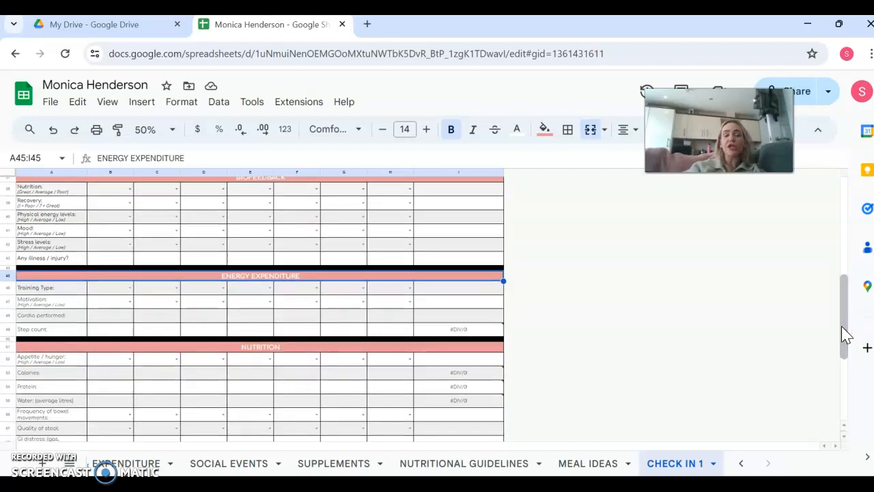
click(110, 318)
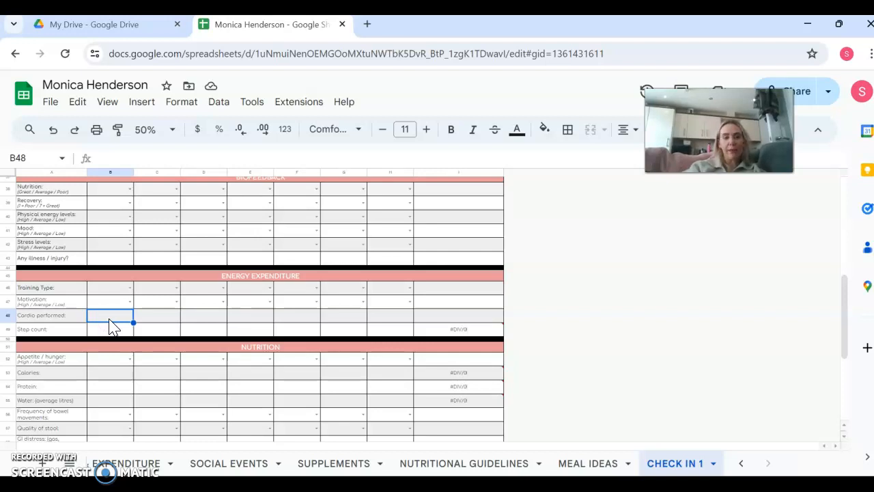
click(112, 332)
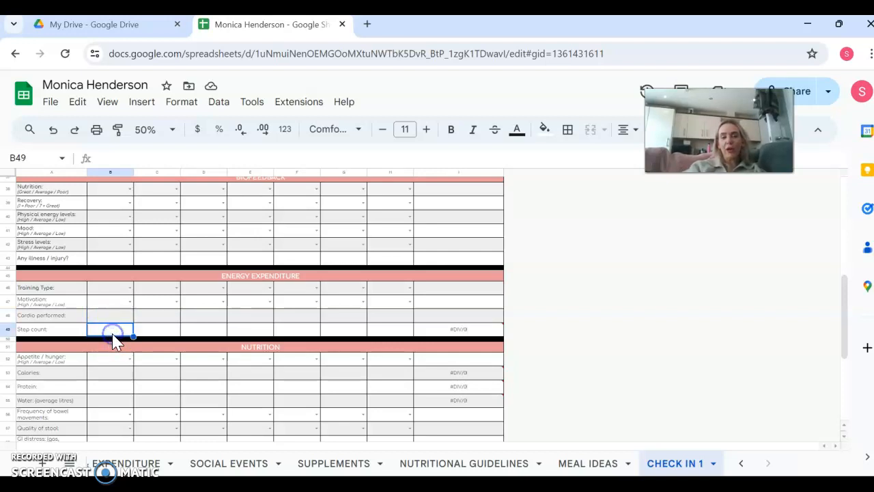
Inspect the Day 1 appetite/hunger options in the NUTRITION section, leaving the cell empty
drag(844, 323, 845, 342)
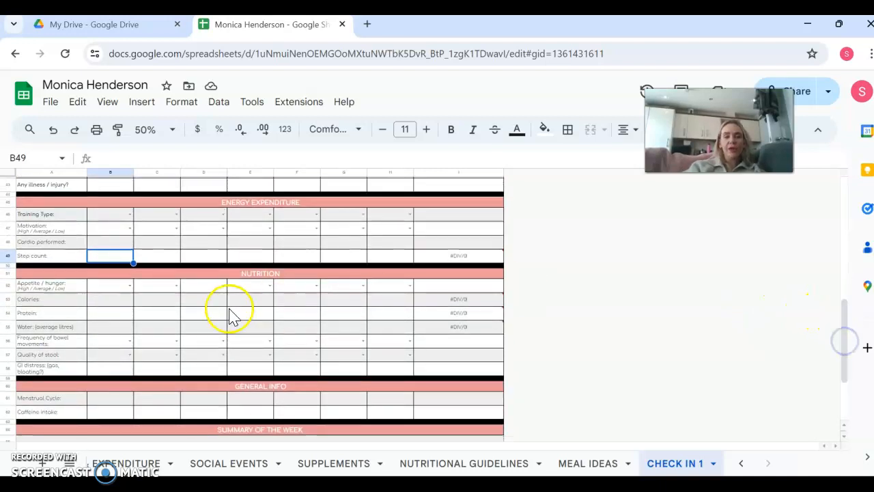
click(130, 285)
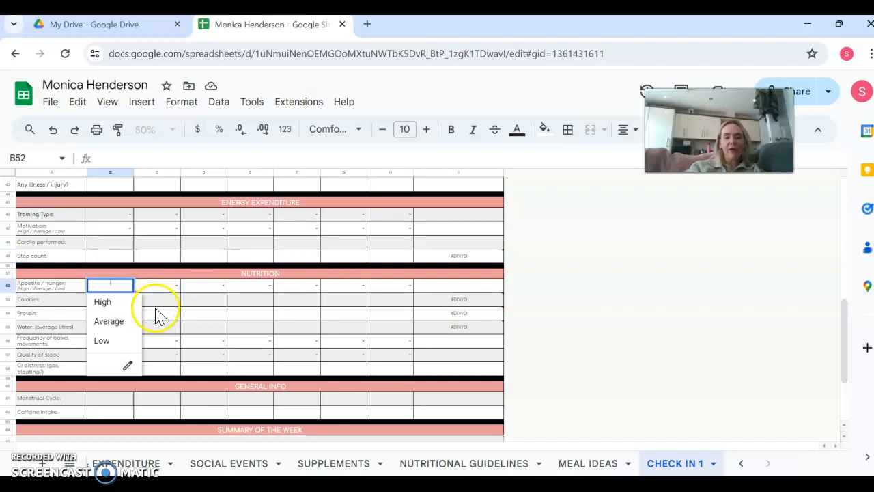
click(155, 305)
Examine the Day 1 calories, protein and water cells in the NUTRITION section
click(104, 304)
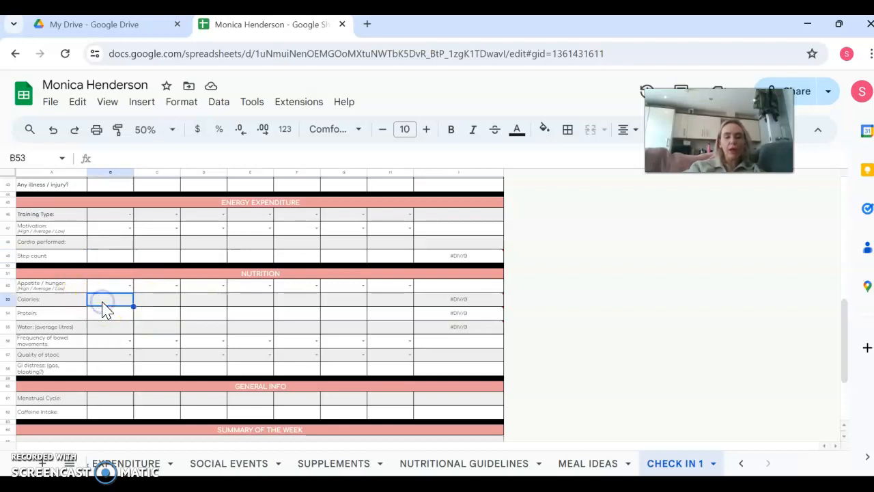
click(102, 315)
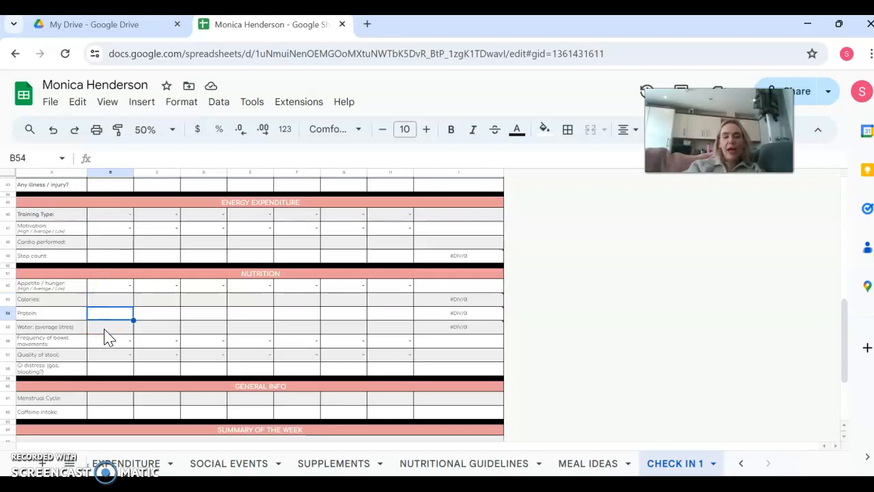
click(104, 329)
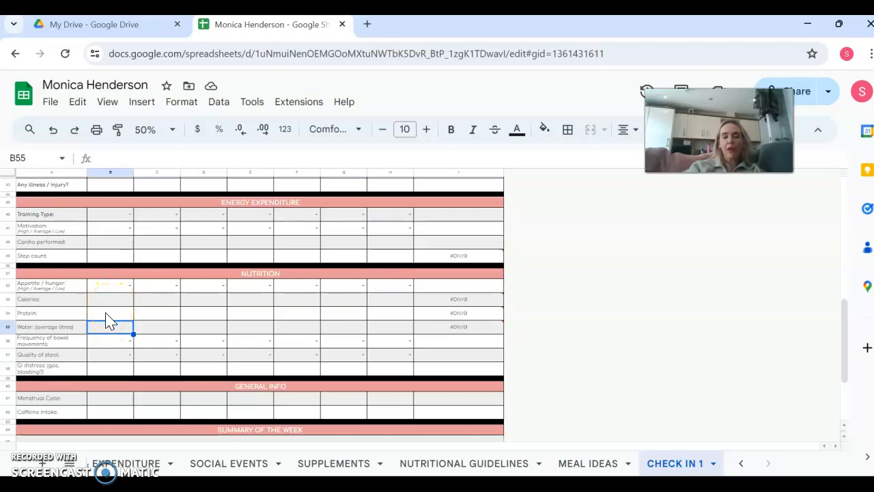
click(107, 314)
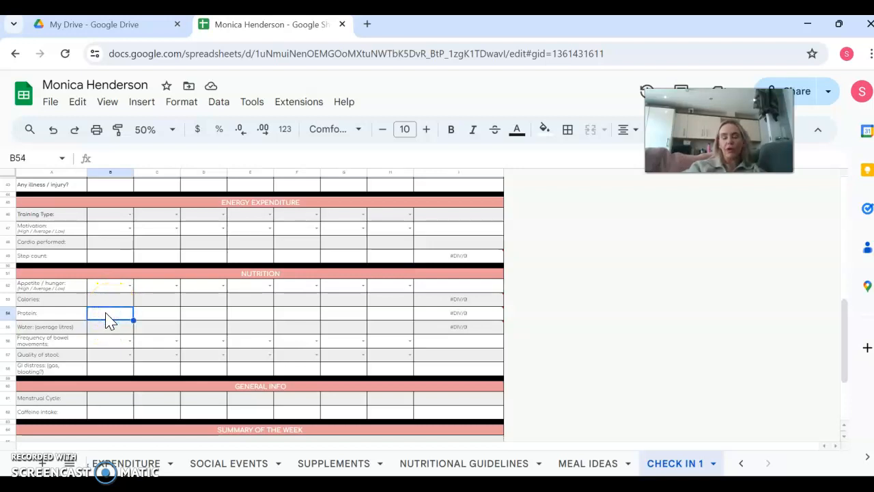
click(106, 333)
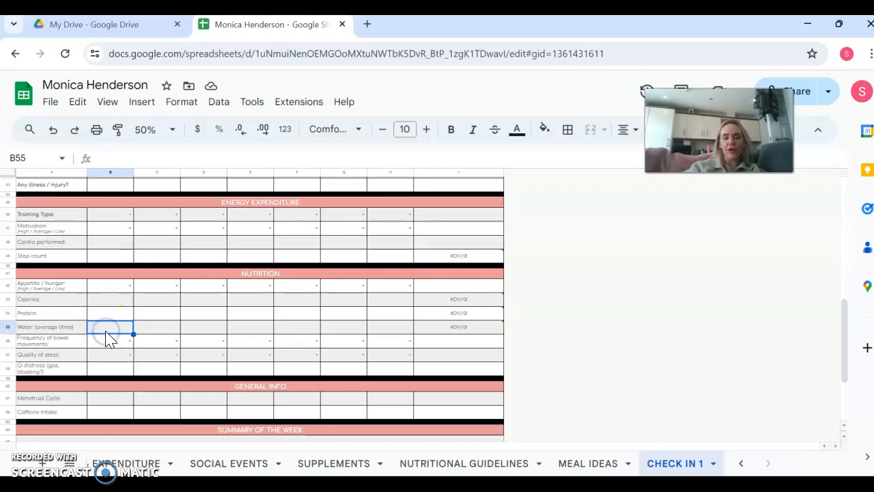
Inspect the Day 1 bowel movement frequency and stool quality options without choosing any, plus the GI distress cell
click(116, 345)
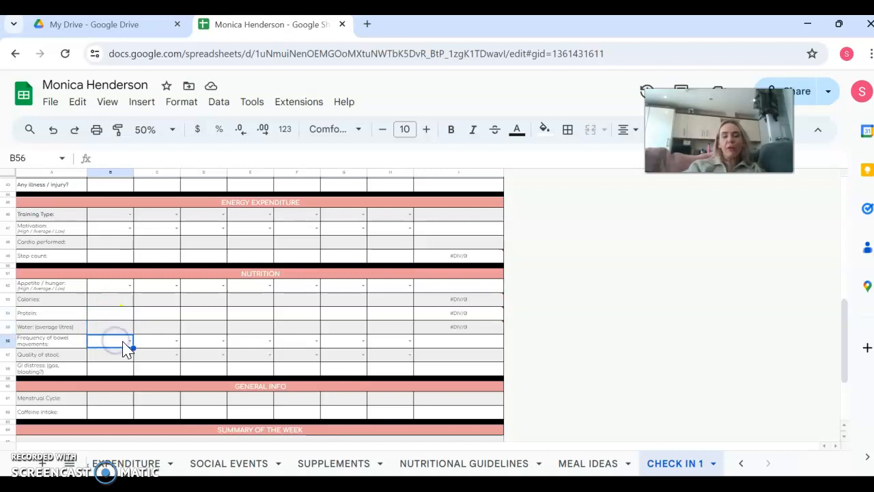
click(130, 342)
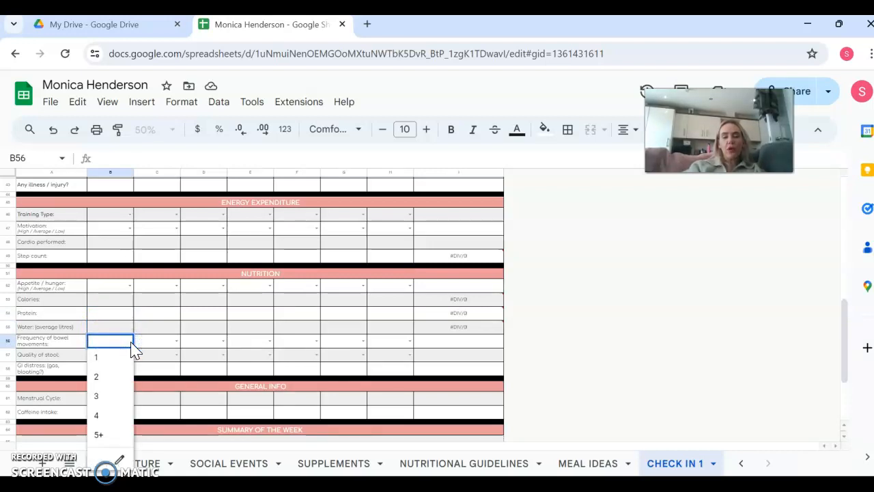
click(594, 385)
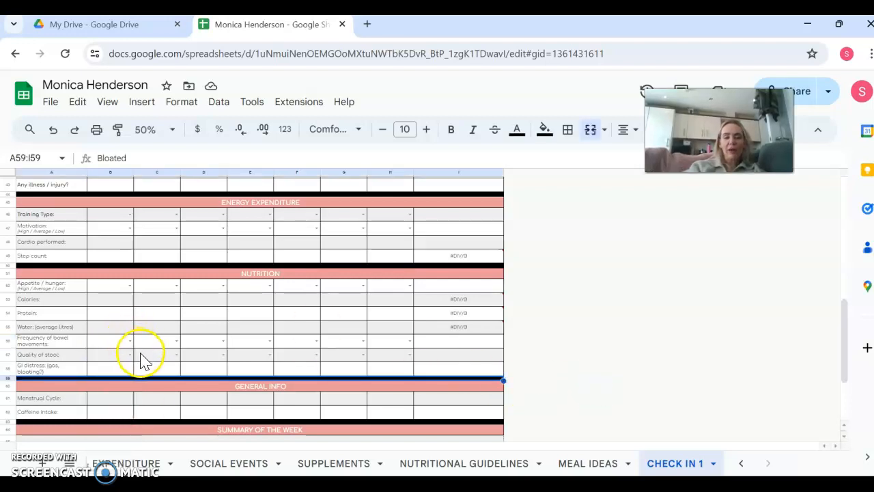
click(132, 359)
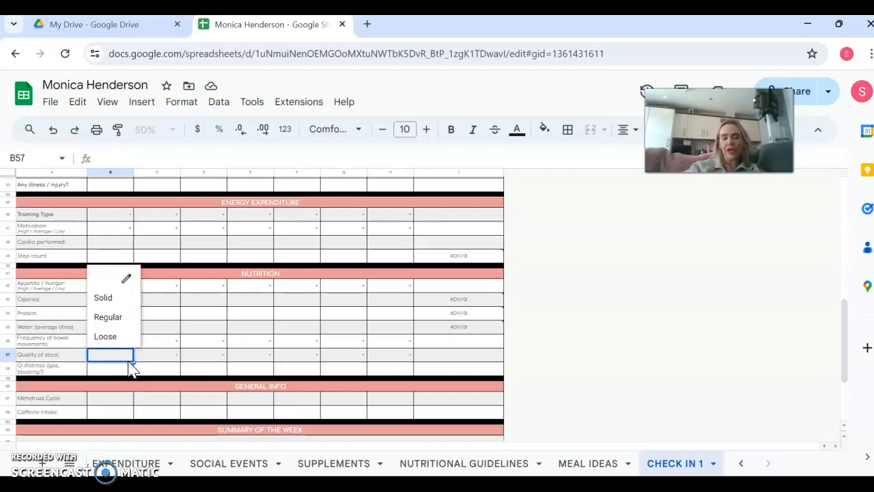
click(120, 372)
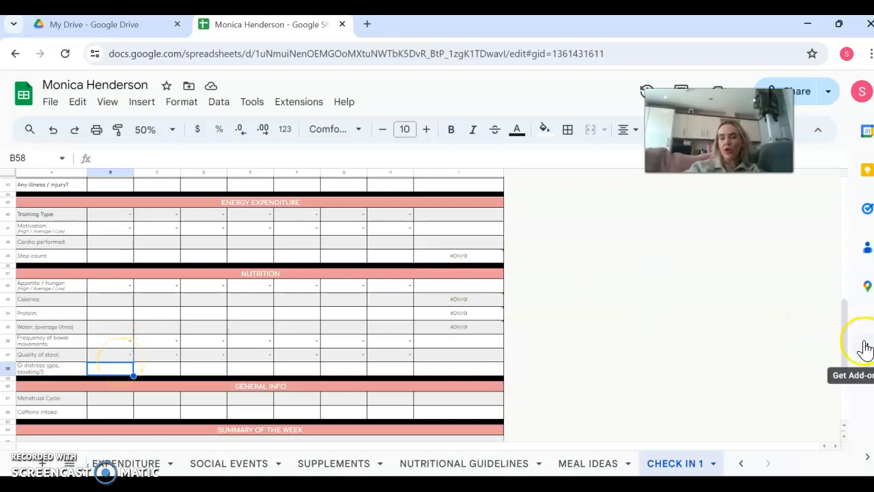
Examine the Day 1 menstrual cycle and caffeine intake cells under GENERAL INFO and the SUMMARY OF THE WEEK box
drag(845, 339, 840, 361)
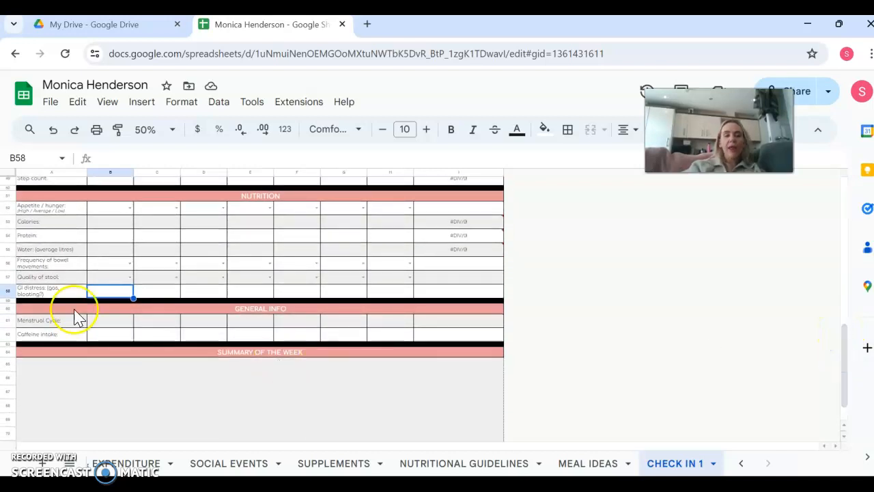
click(128, 321)
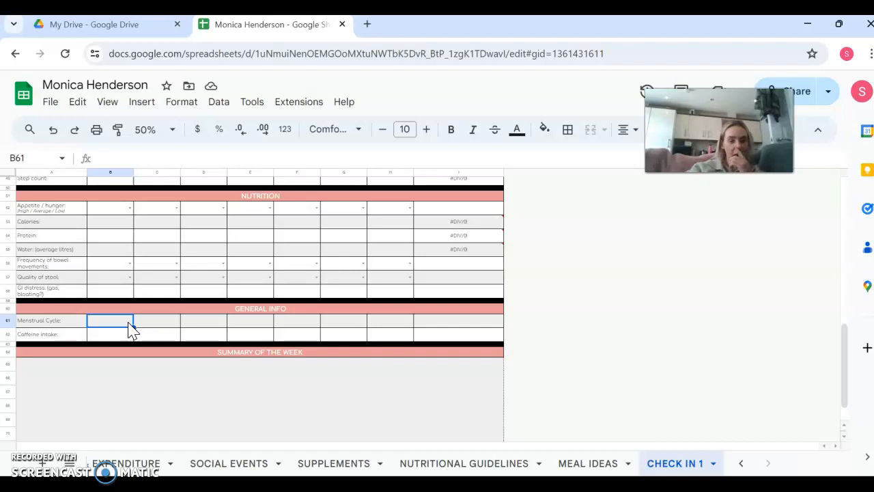
click(118, 335)
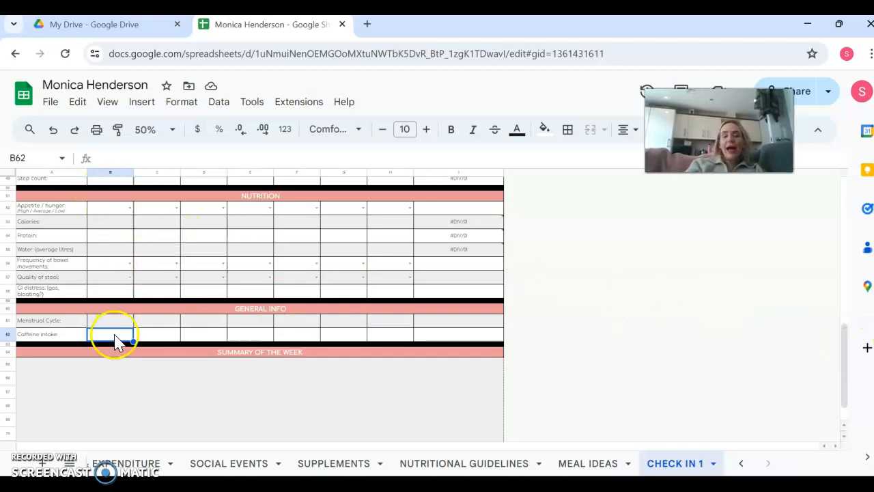
drag(845, 344, 844, 368)
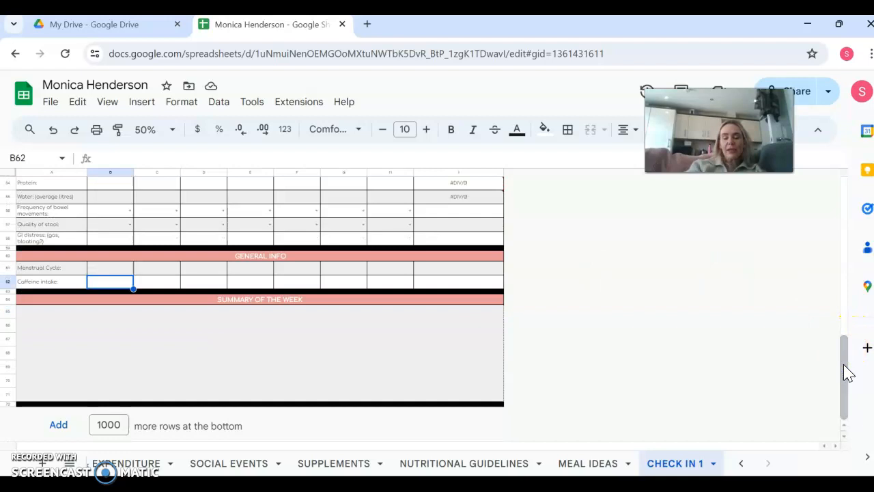
click(424, 342)
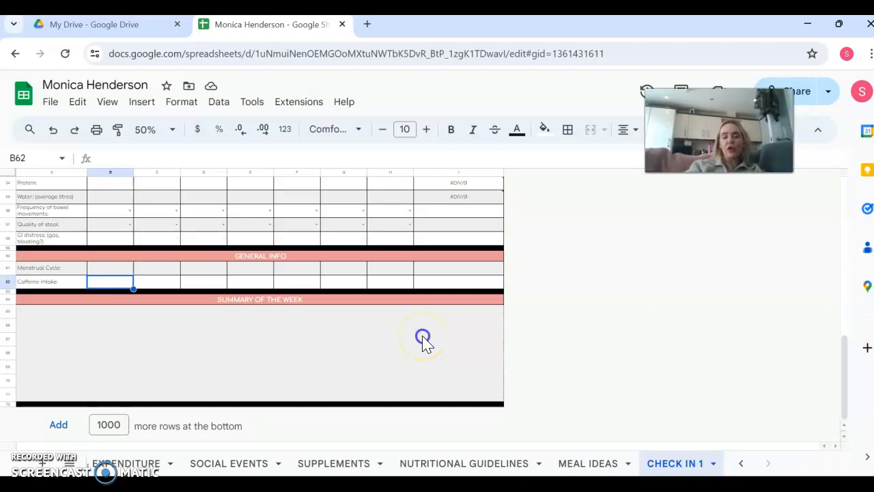